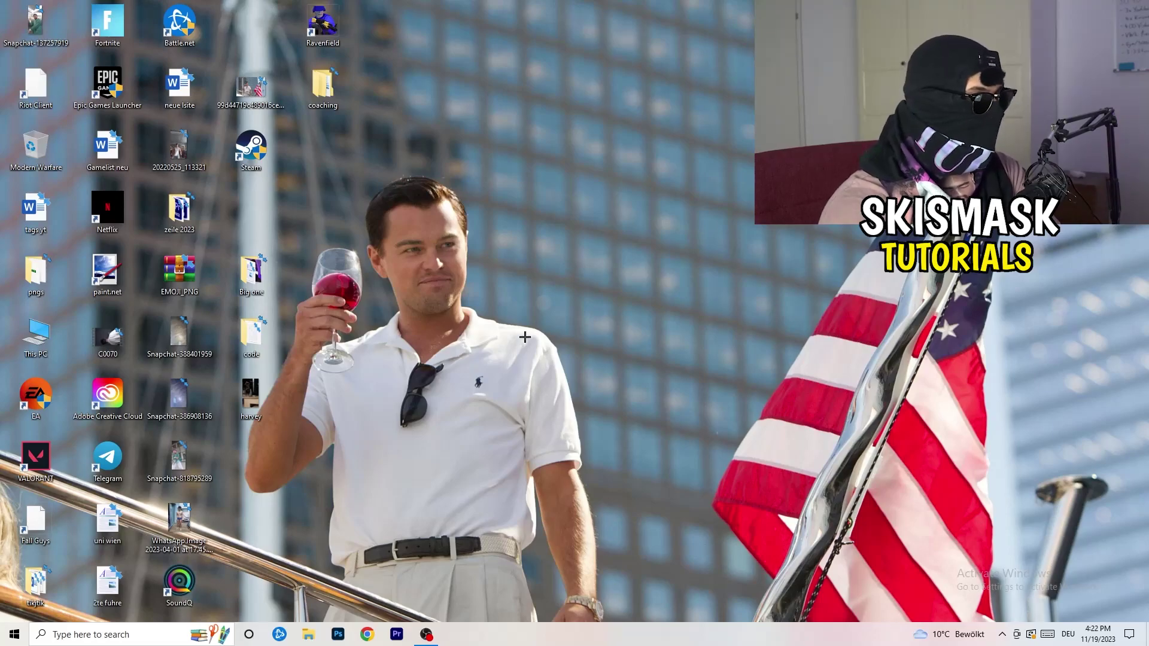
- Open Resource Monitor from the performance view of Task Manager and maximize its window
right_click(555, 642)
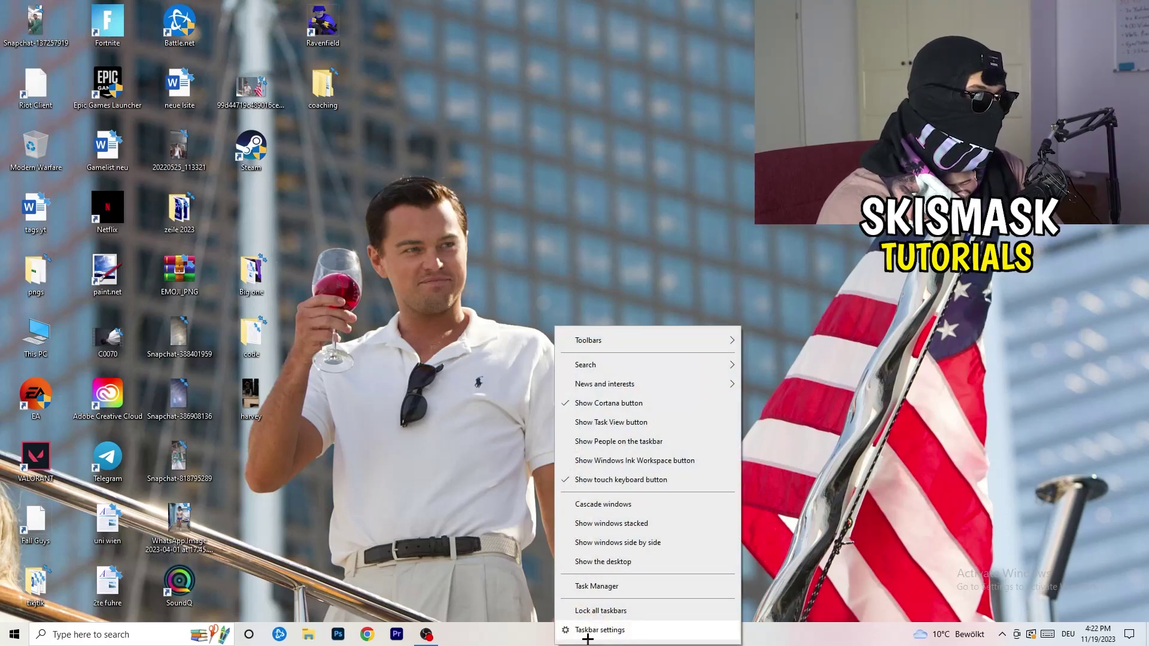
click(596, 586)
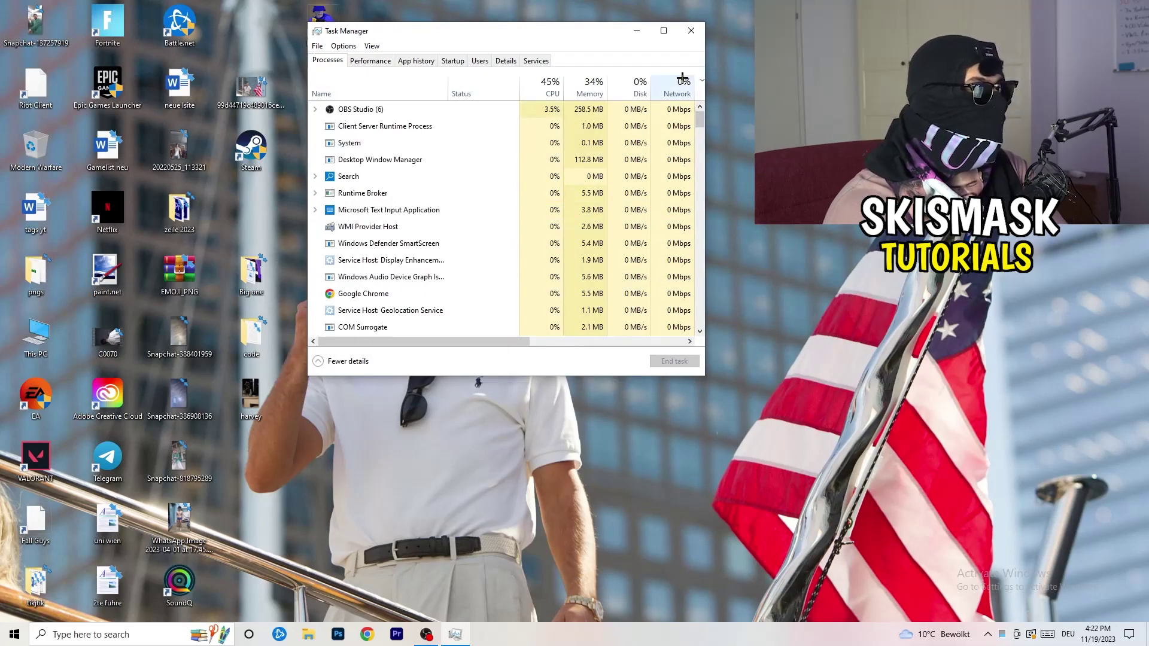
key(super+Up)
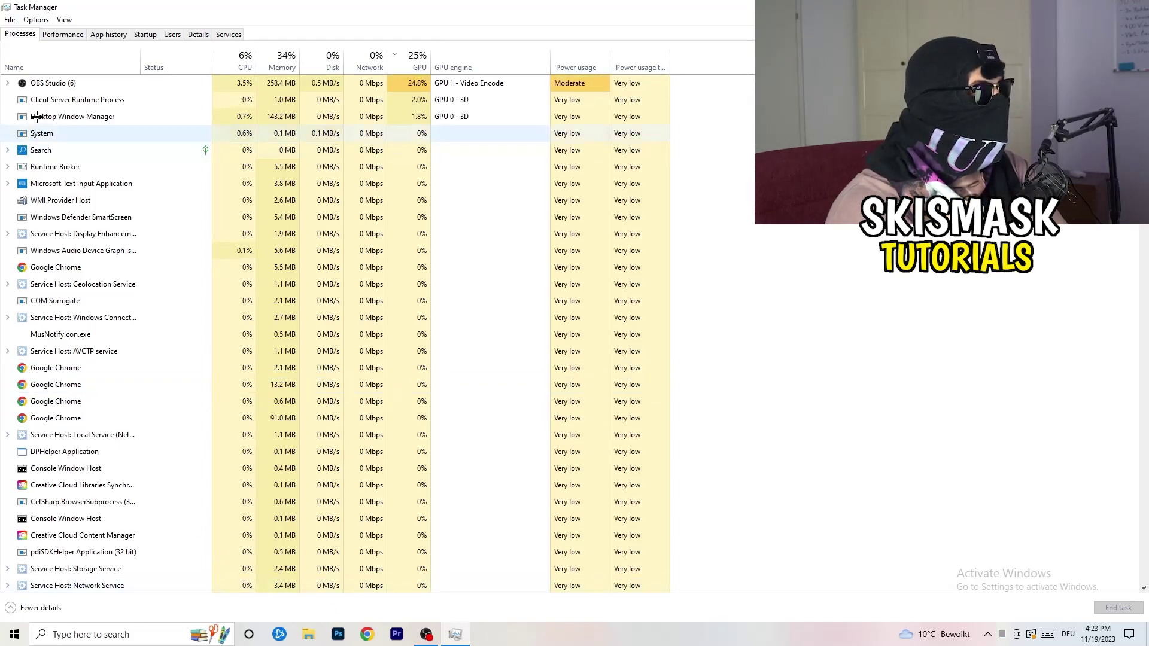
click(70, 35)
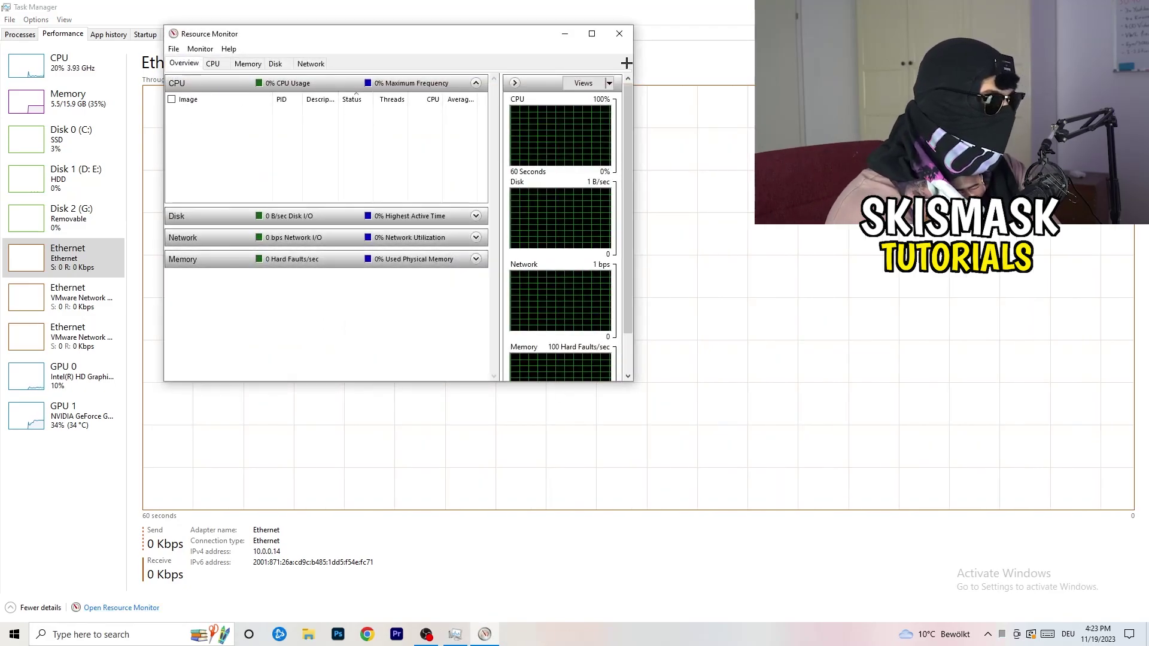
click(593, 34)
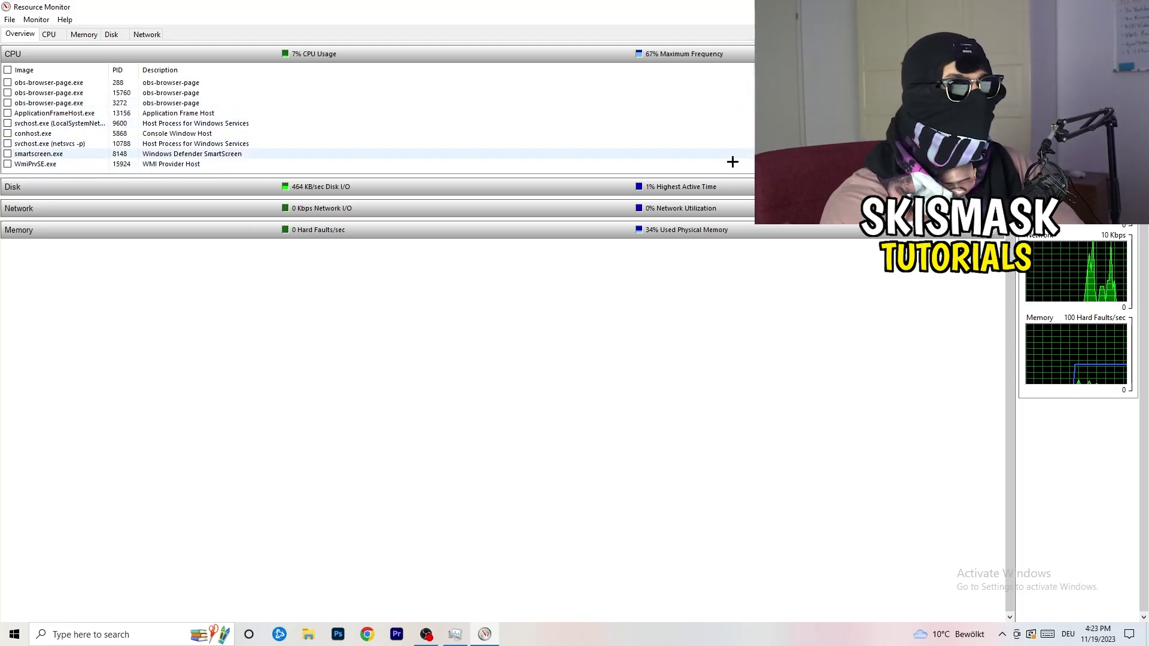
- Examine the running processes with their options and the processes with network activity in Resource Monitor
right_click(683, 134)
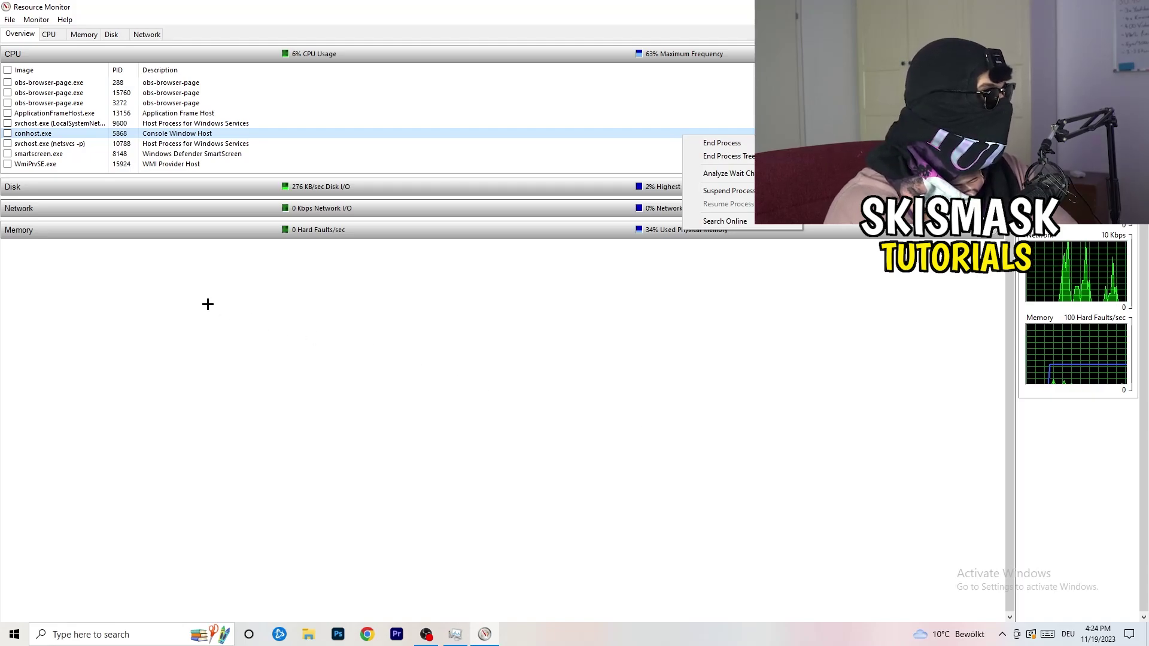
click(146, 34)
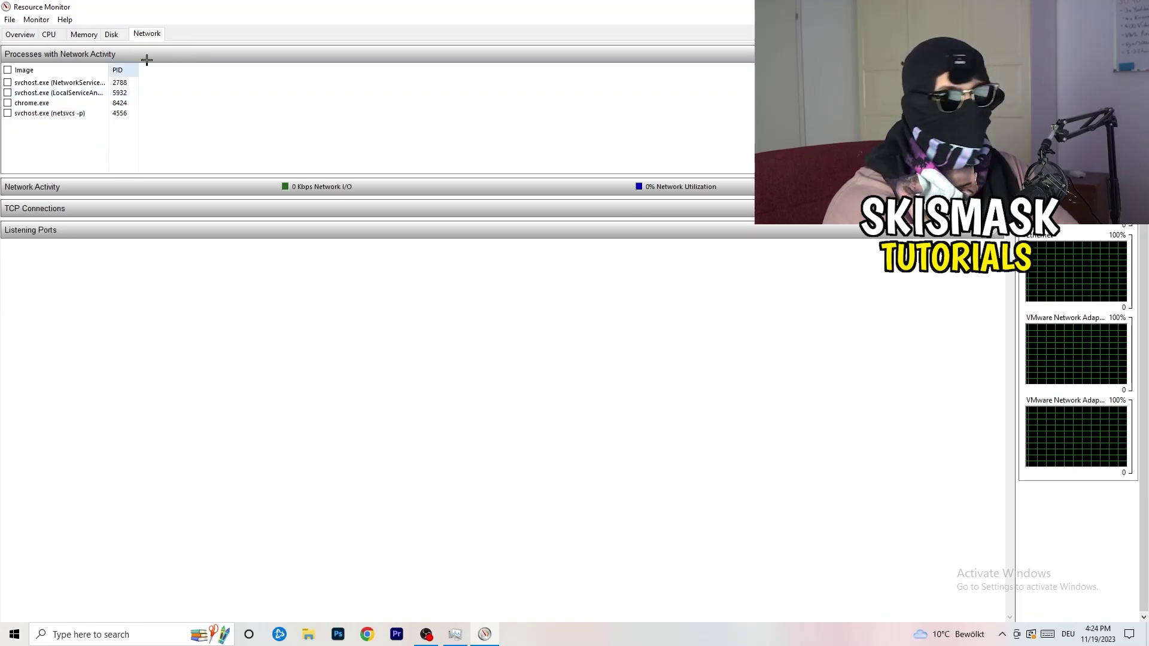
click(24, 35)
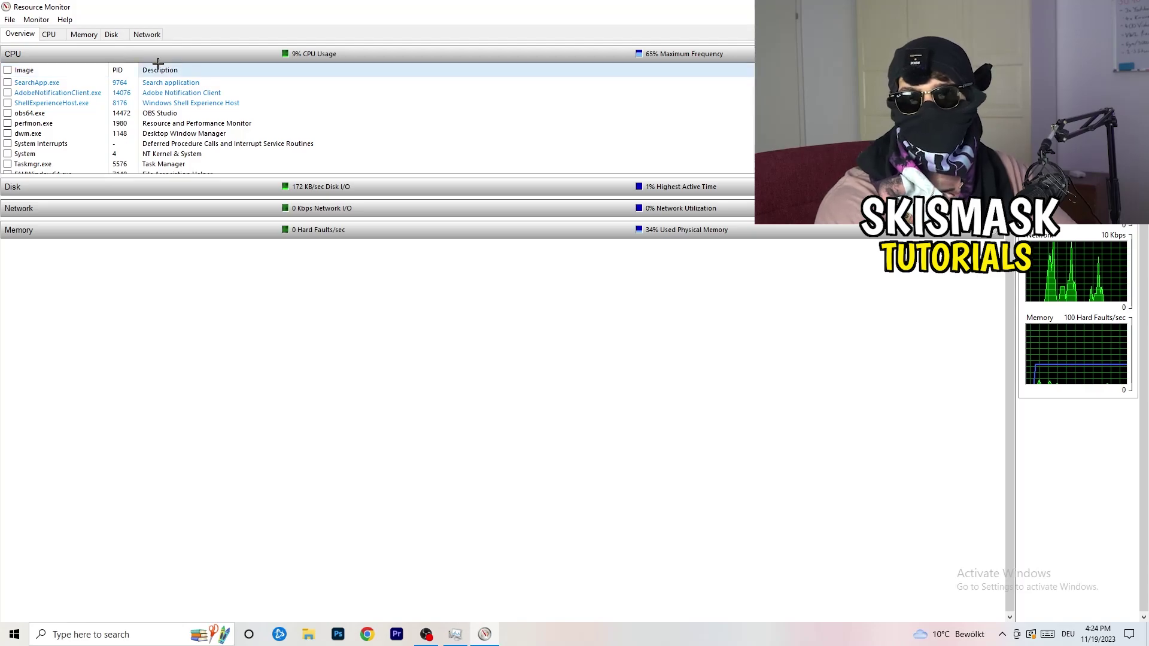
click(144, 35)
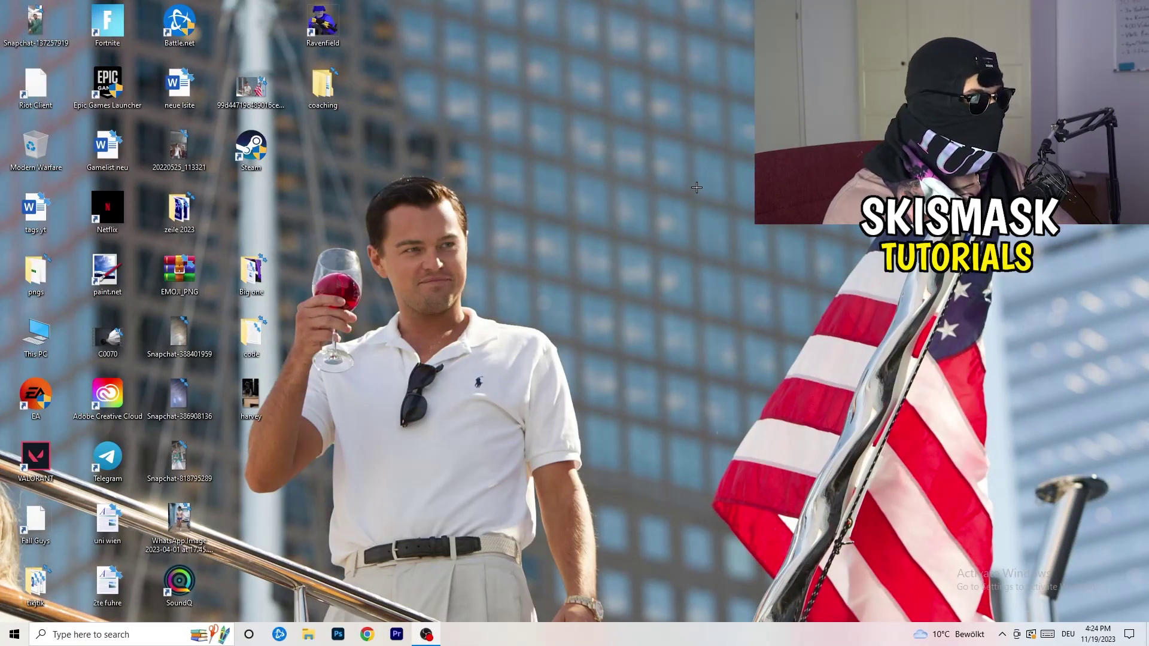
- Open the Network & Internet status page in Windows Settings
click(15, 634)
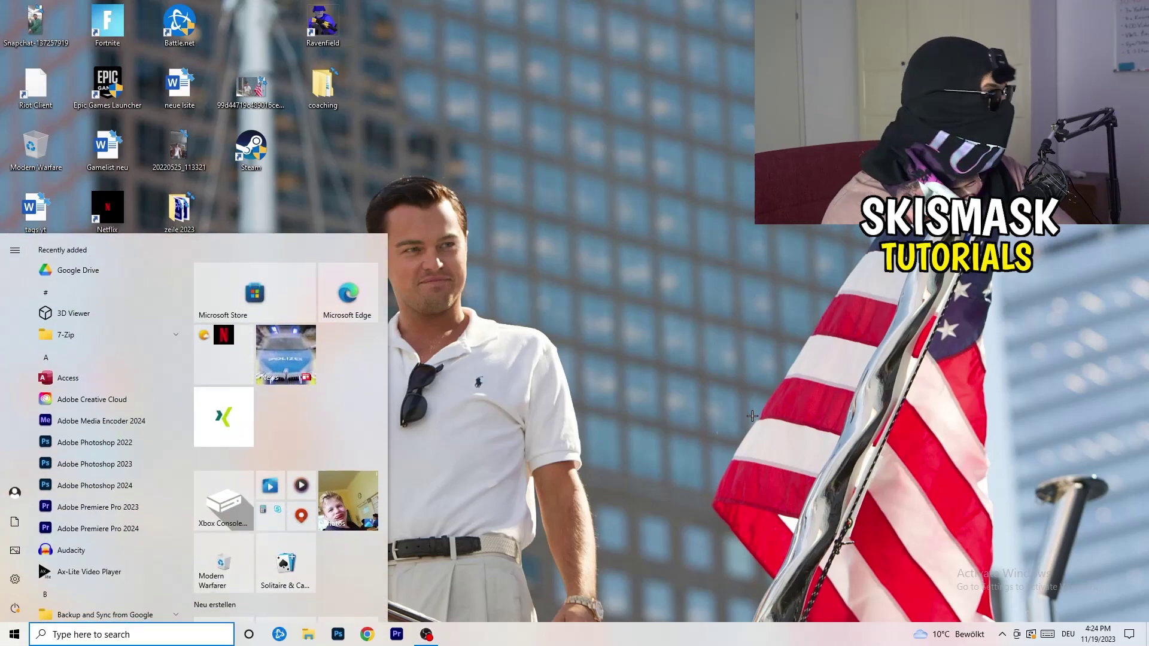
key(super+i)
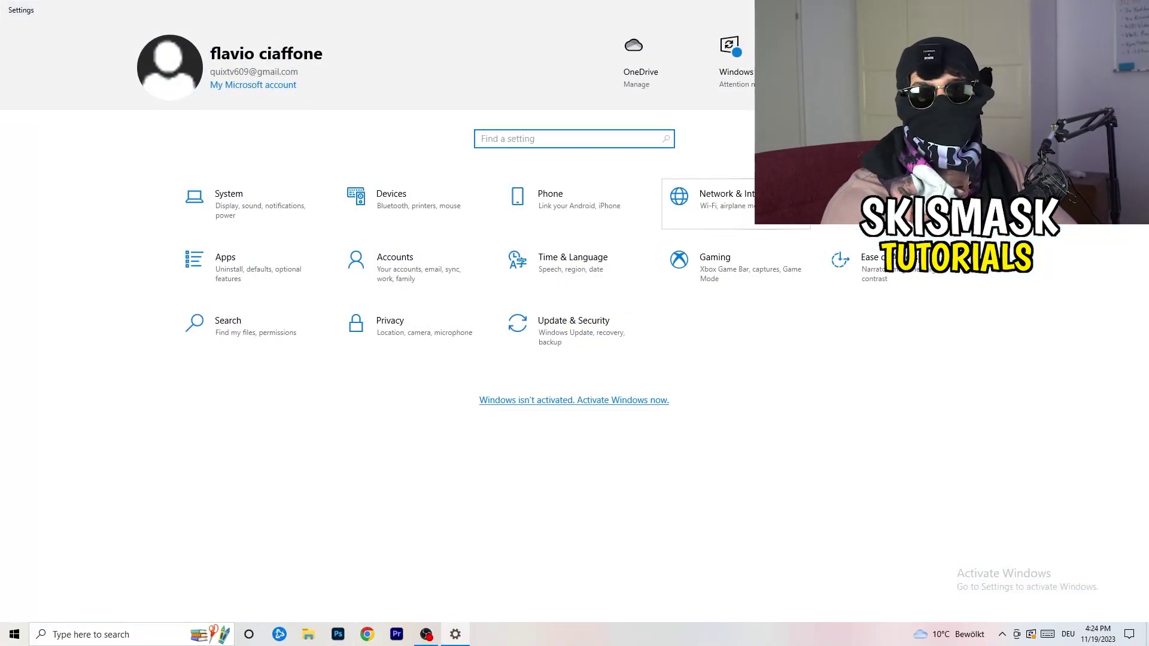
click(724, 200)
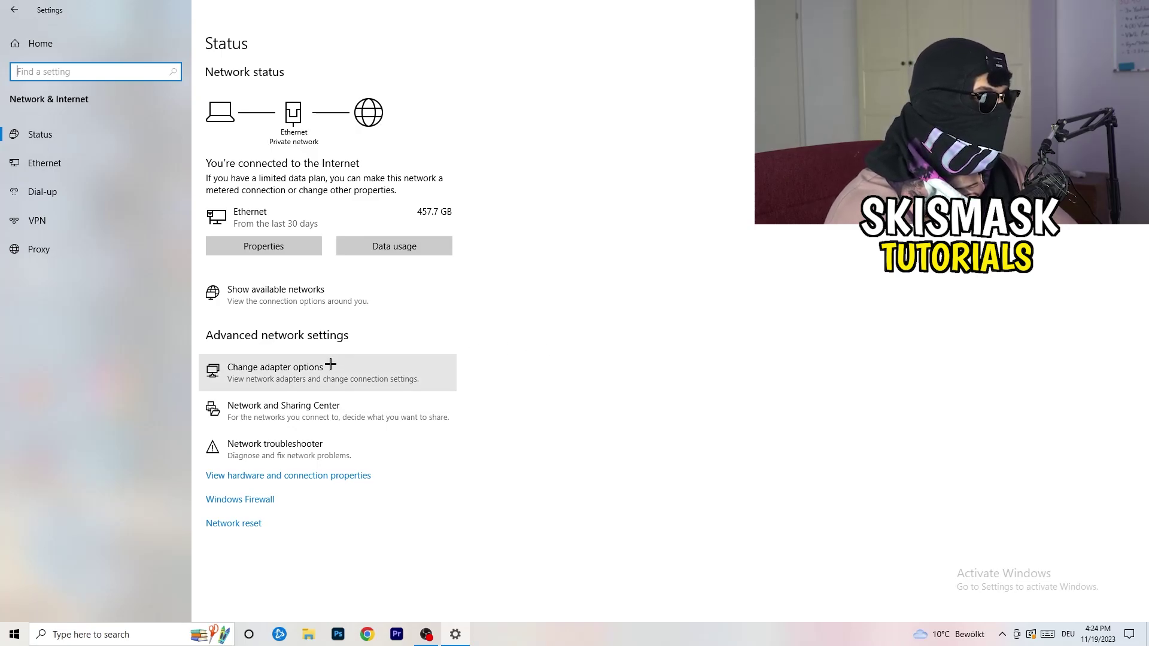
- Start the network troubleshooter for all network adapters and close it during problem detection
click(298, 456)
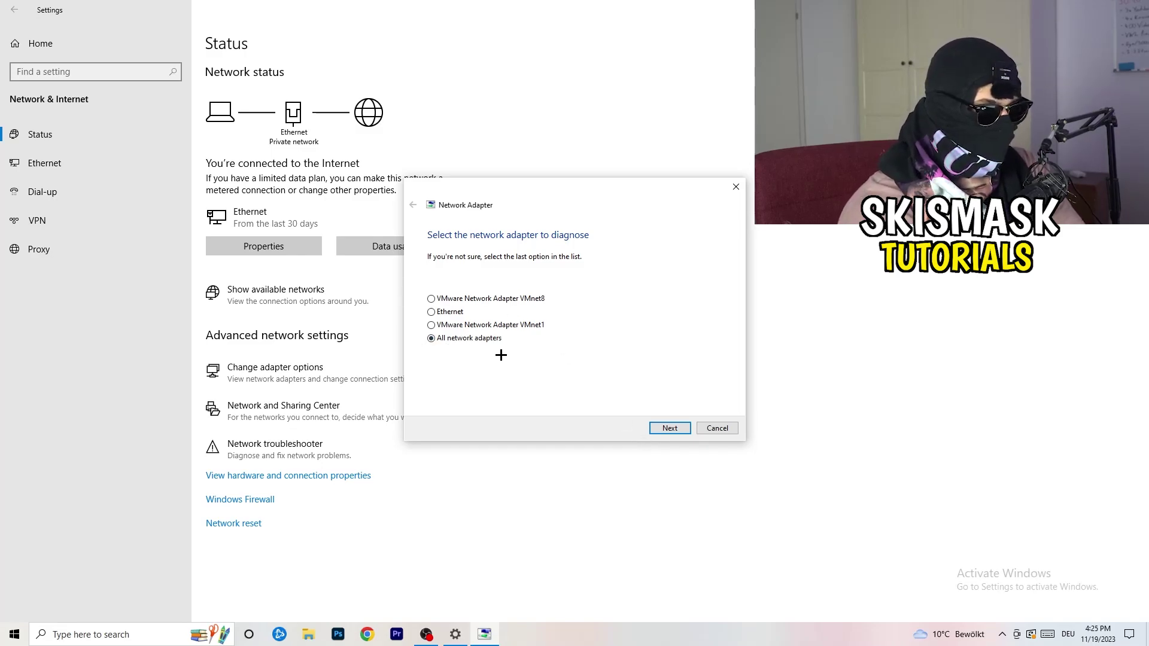
click(668, 429)
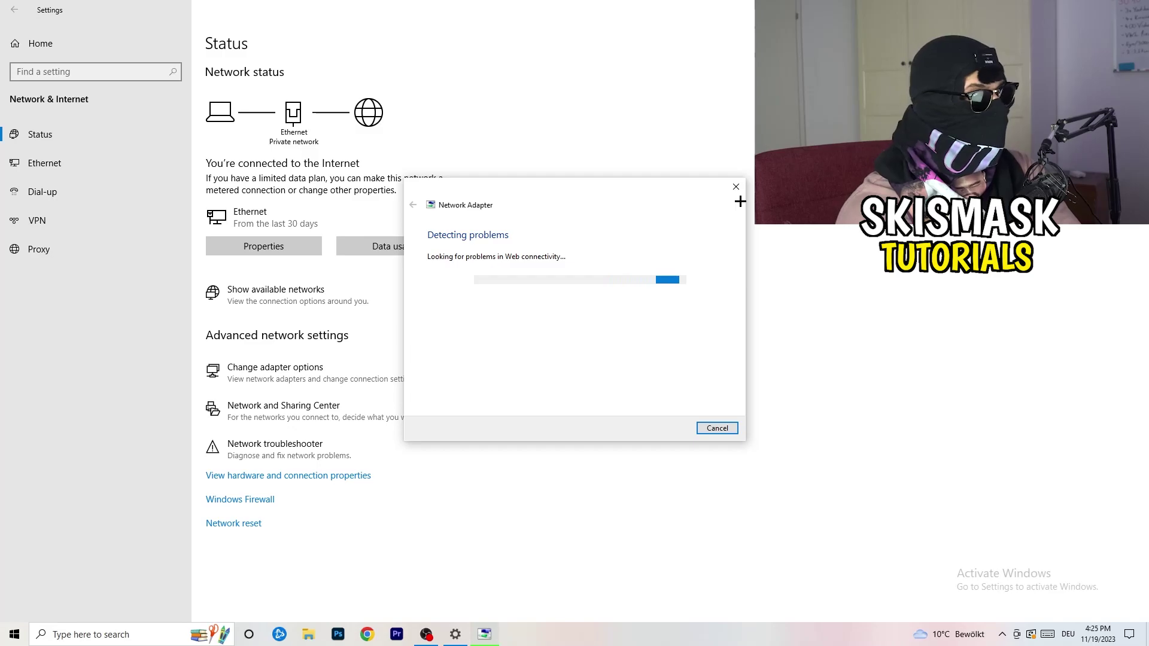
click(738, 188)
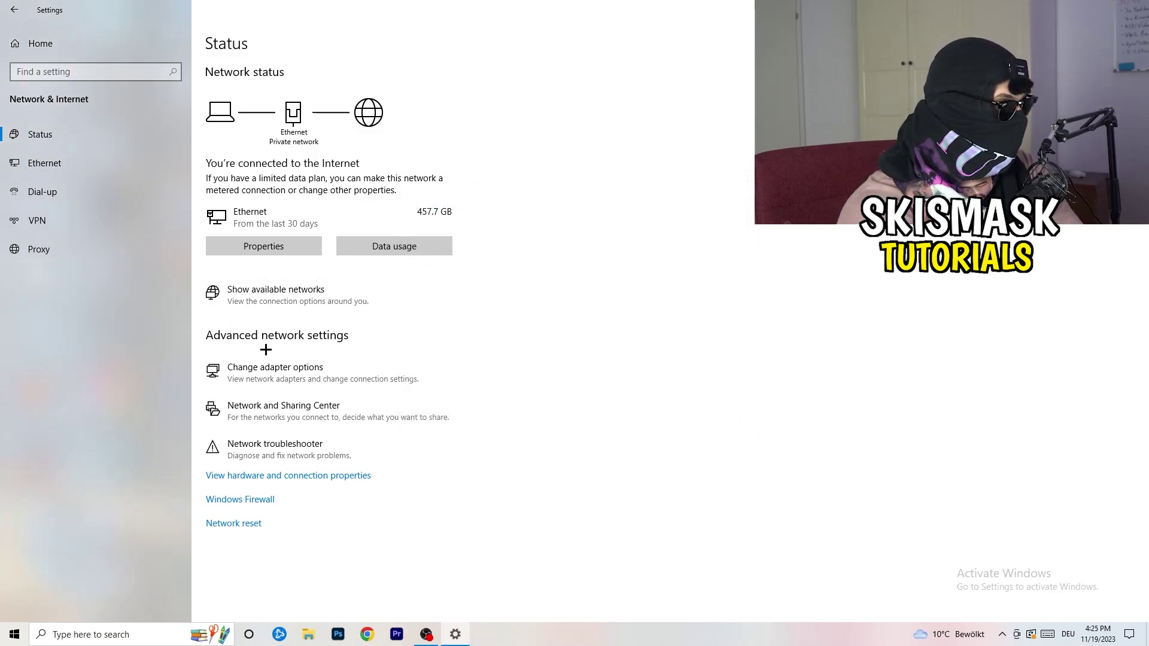
- Disable and re-enable the Ethernet adapter in Network Connections, and close that window
click(298, 378)
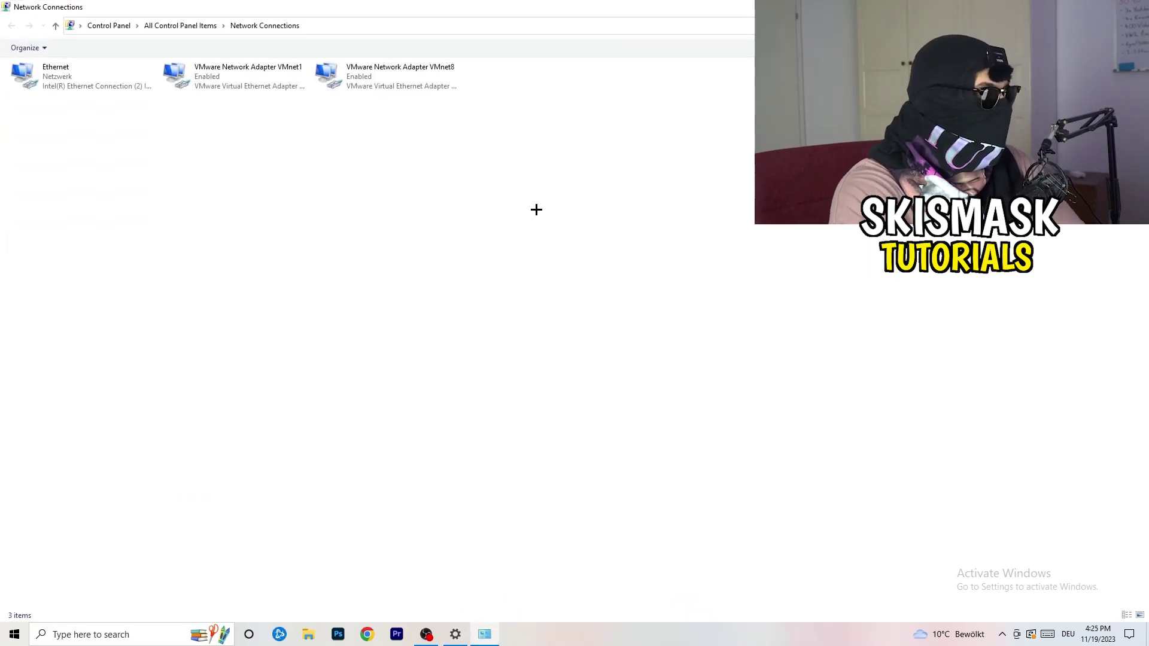
click(79, 73)
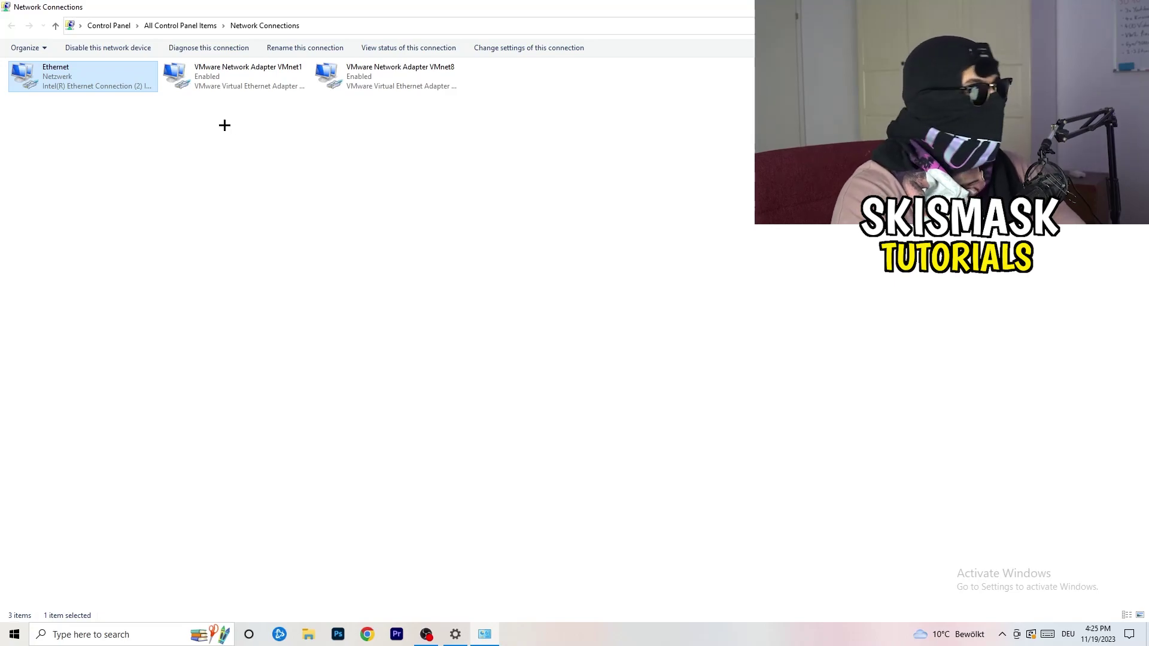
right_click(97, 73)
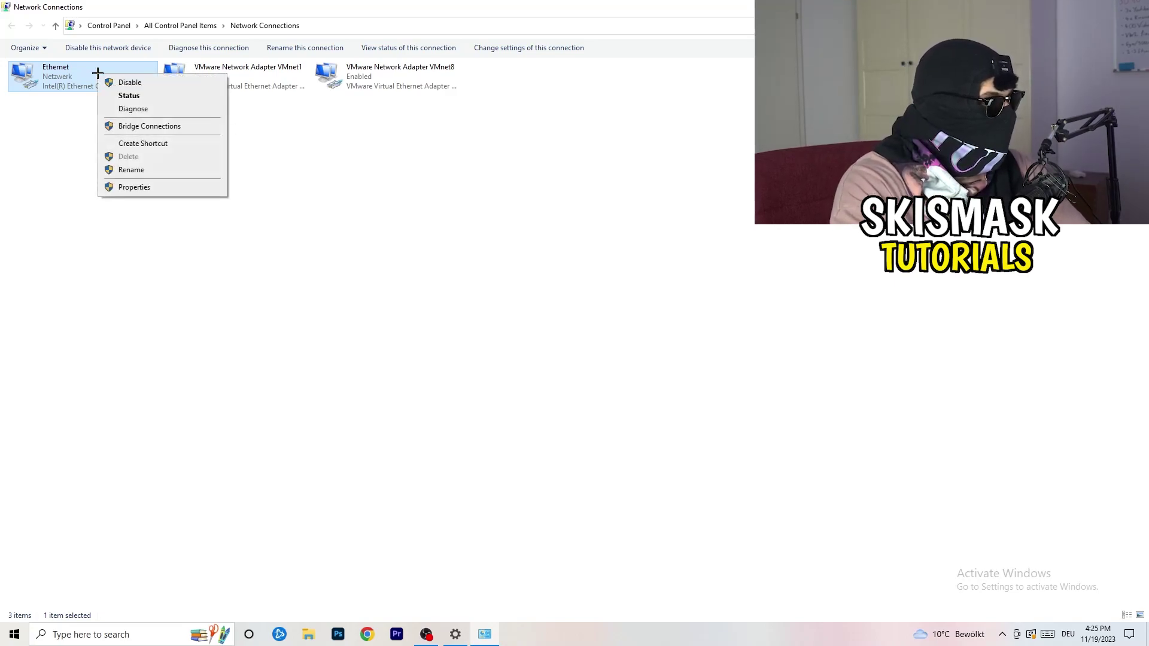
click(129, 82)
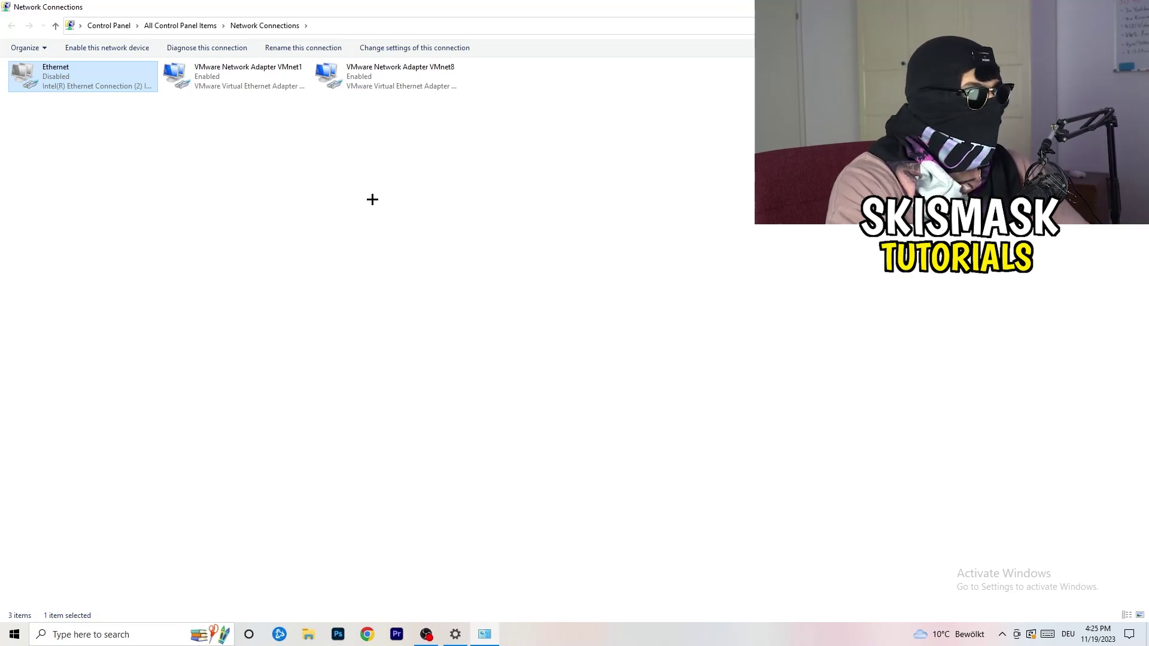
right_click(60, 87)
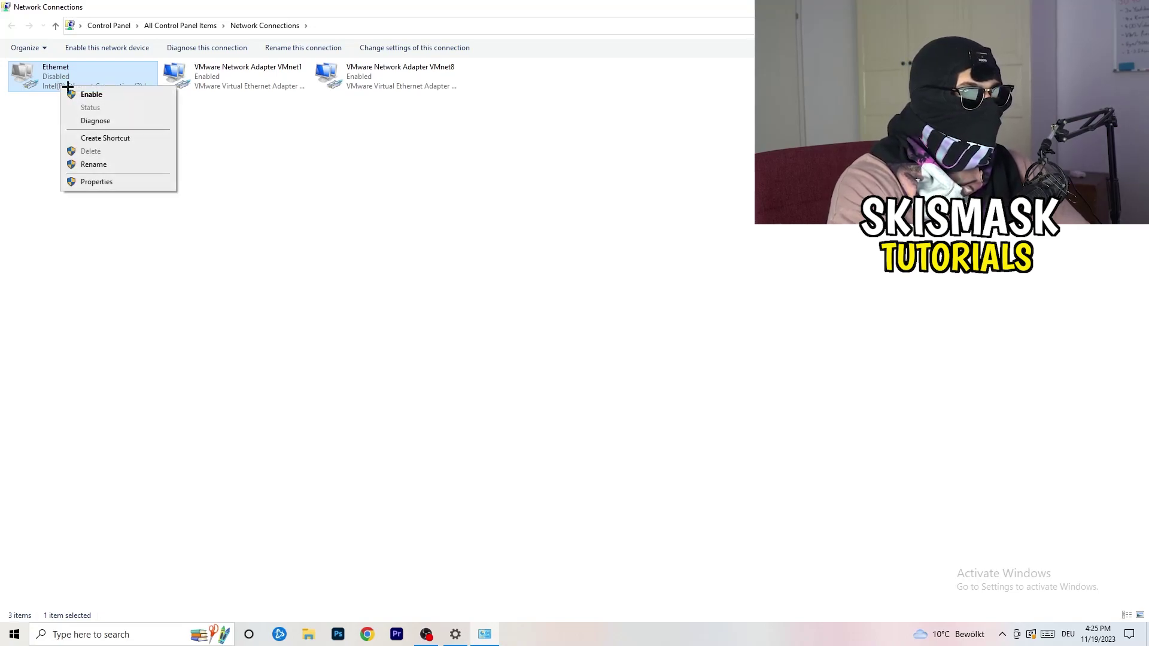
click(115, 97)
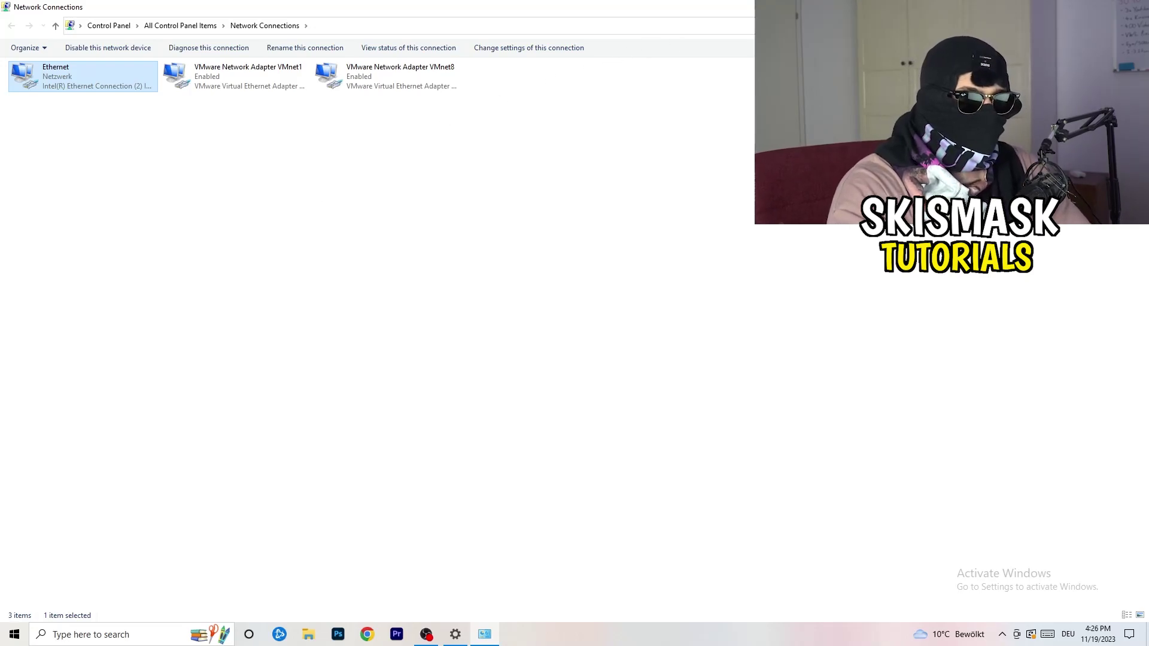
click(1135, 7)
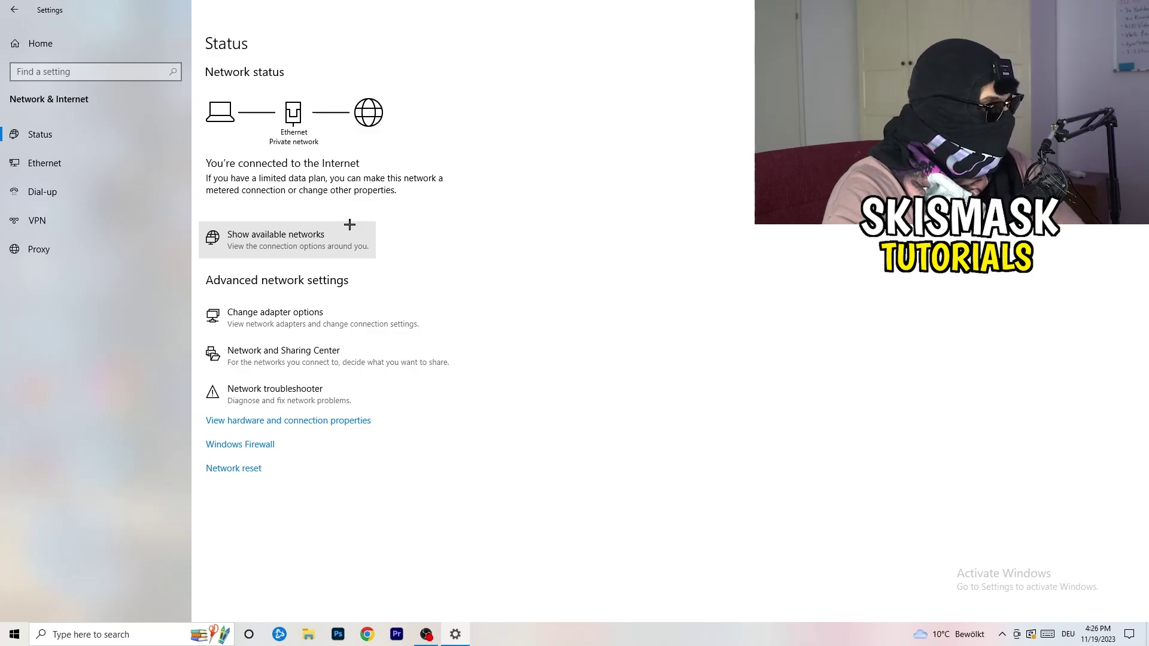
- Open the properties of the active Ethernet connection from the Network and Sharing Center
click(340, 358)
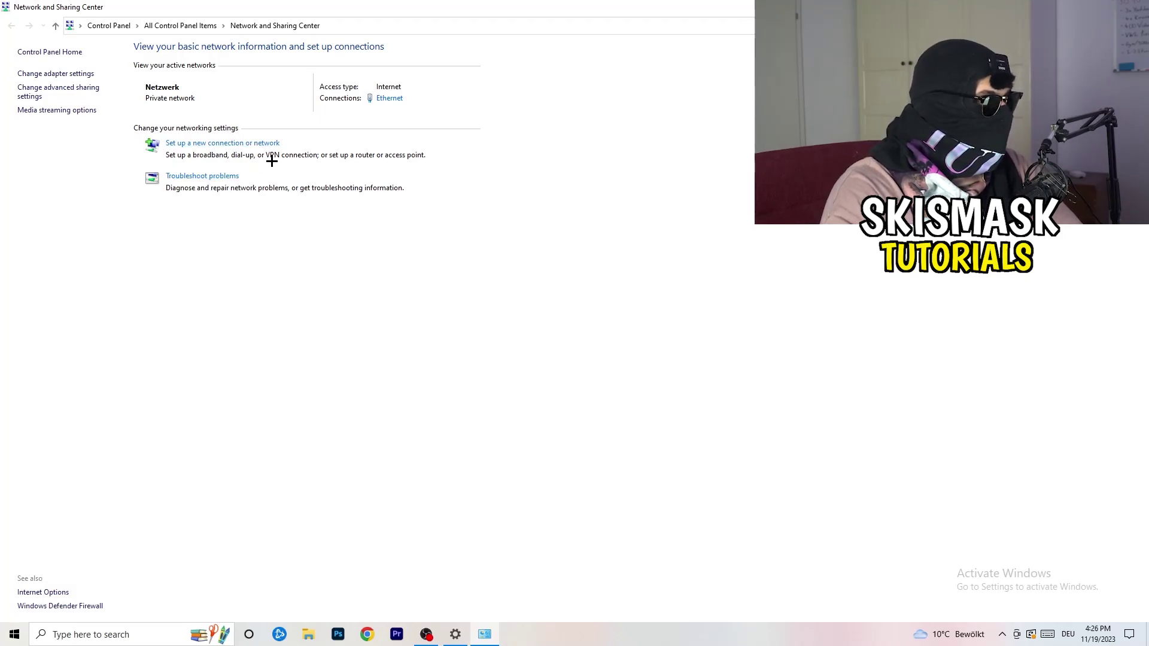
click(392, 100)
drag(571, 191, 291, 118)
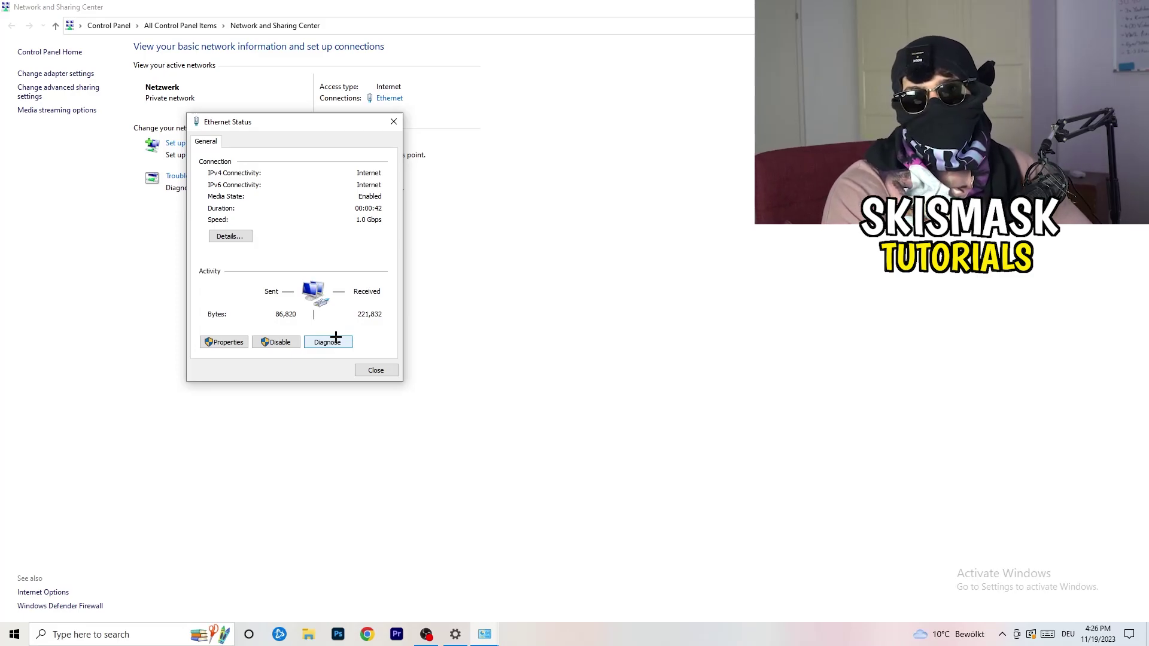
click(243, 342)
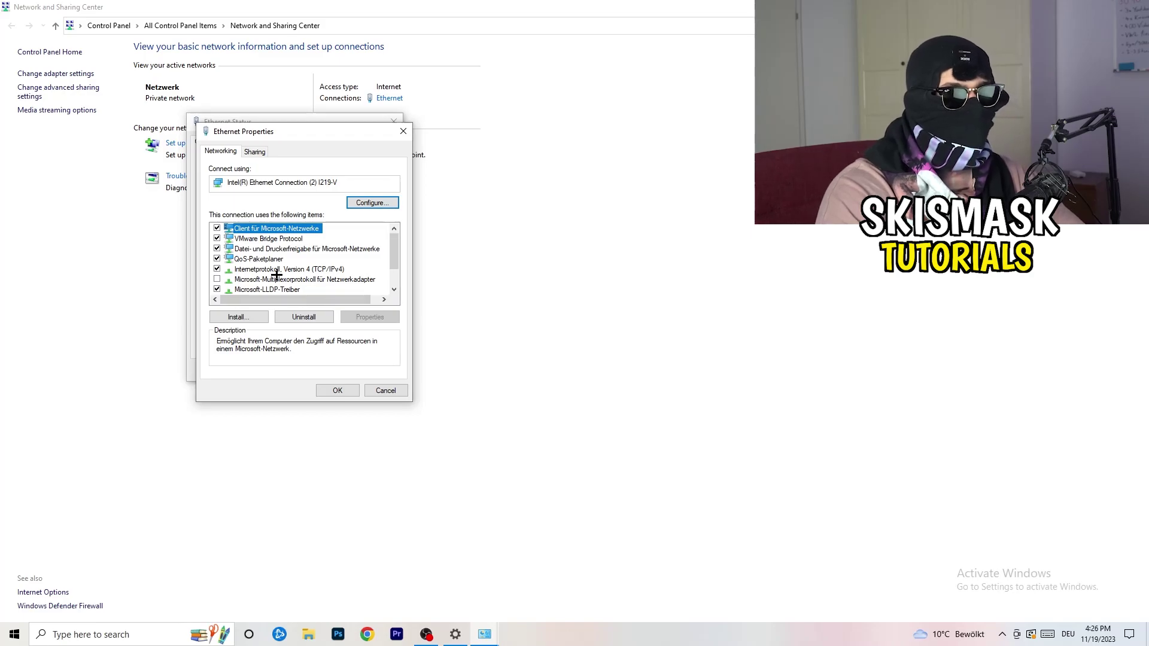
- Try manual IP and DNS server addressing in the Internet Protocol Version 4 (TCP/IPv4) properties, and close everything without saving
scroll(278, 265, down, 1)
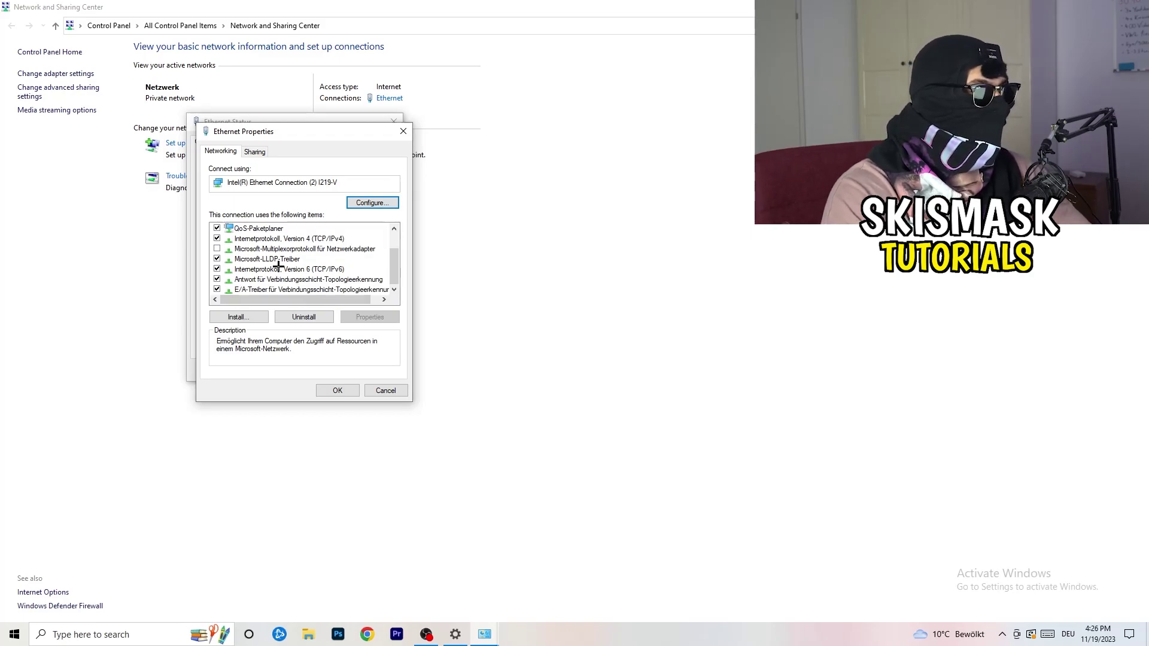
scroll(281, 264, up, 1)
scroll(283, 264, down, 1)
scroll(284, 264, up, 1)
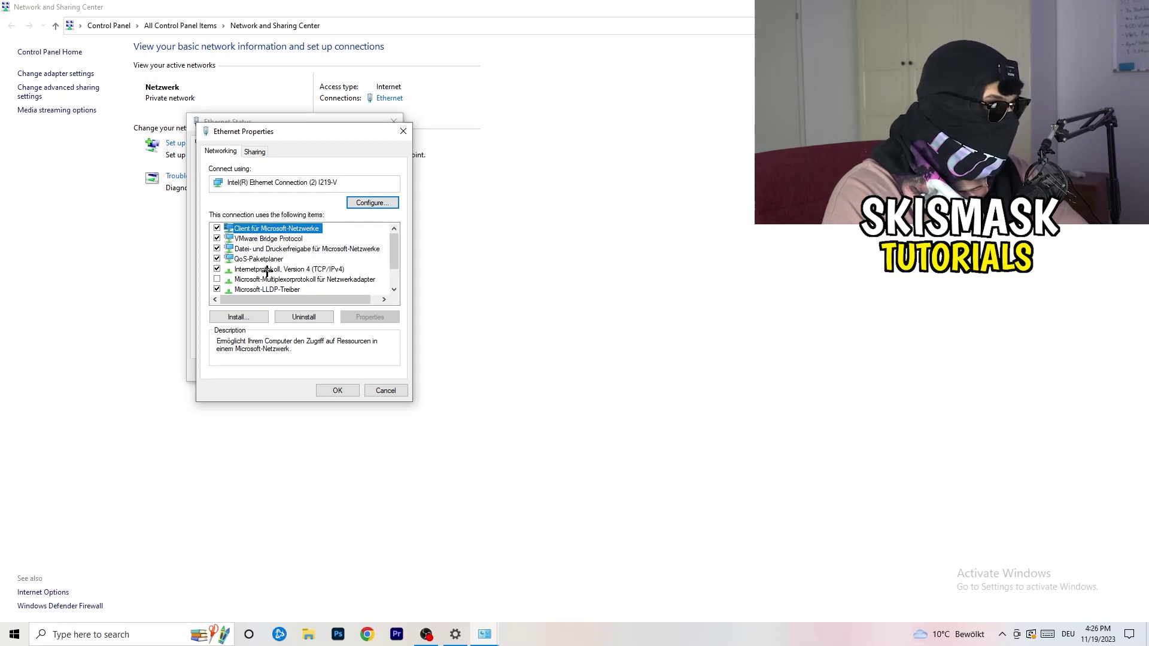
double_click(267, 270)
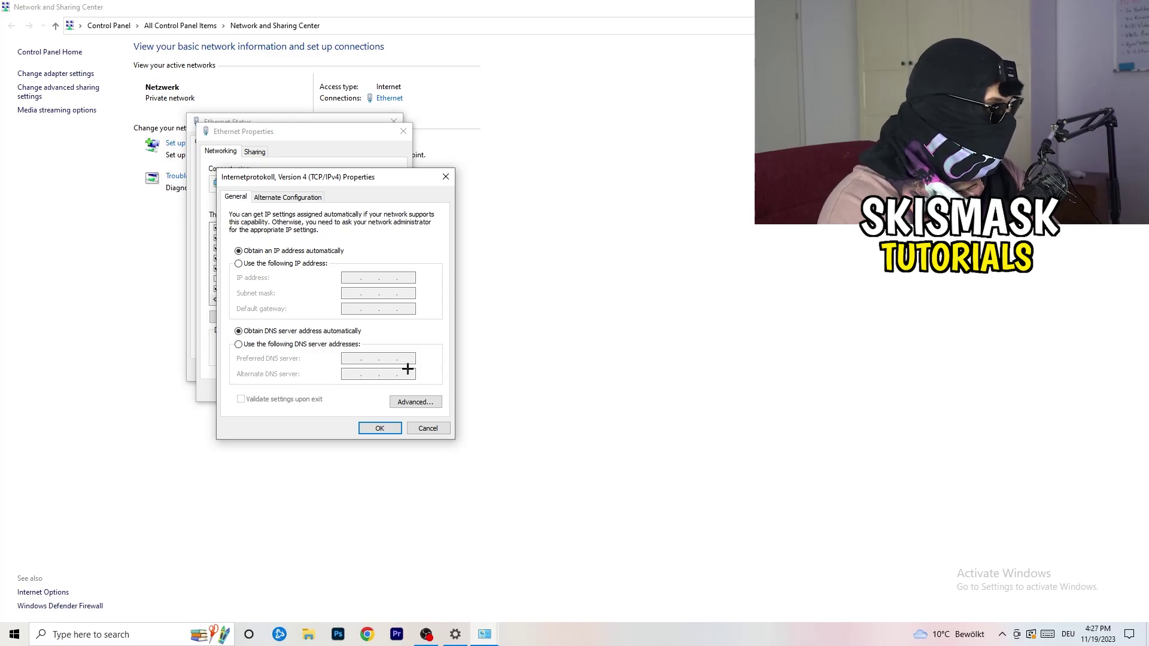
click(242, 266)
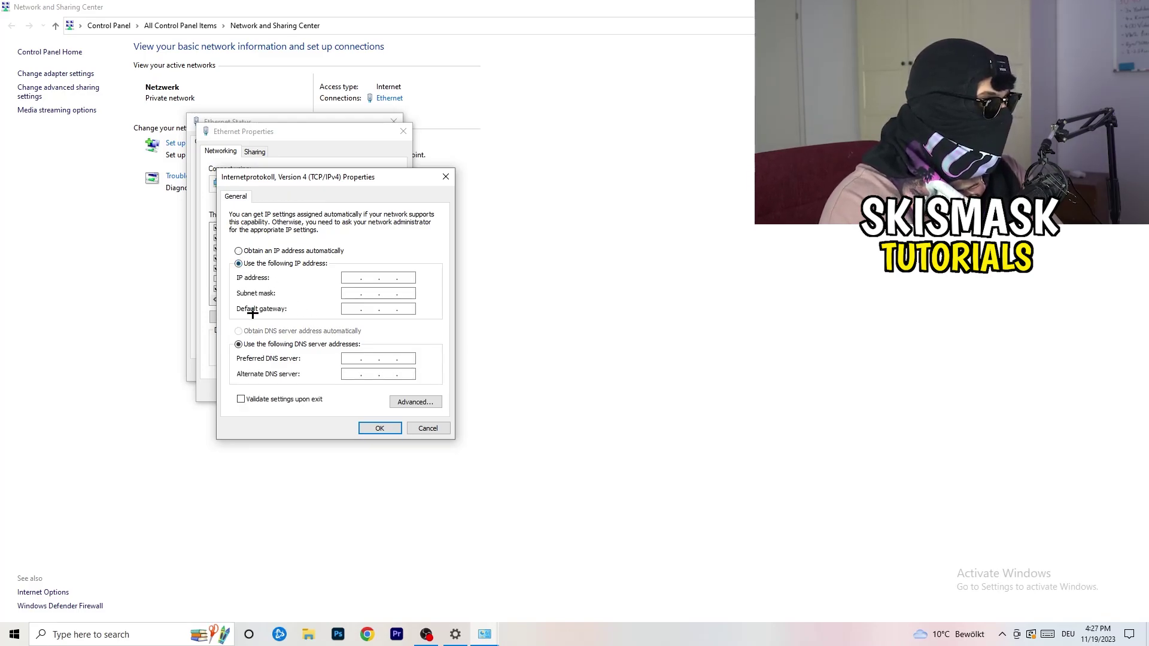
click(352, 278)
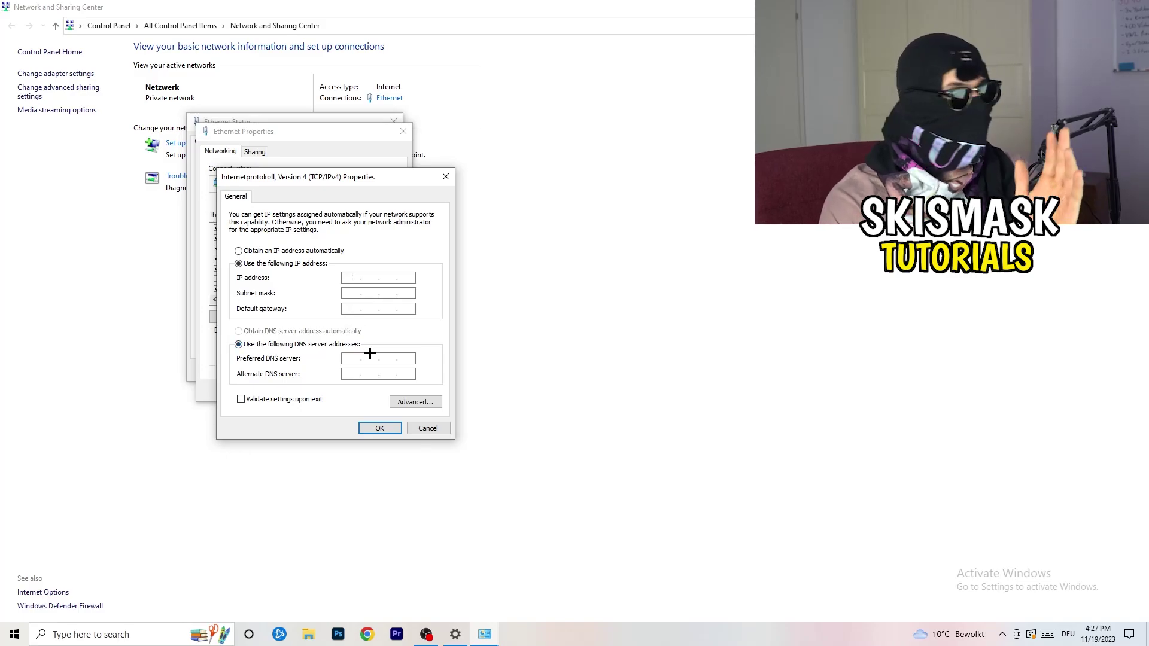
click(446, 176)
click(404, 130)
click(392, 120)
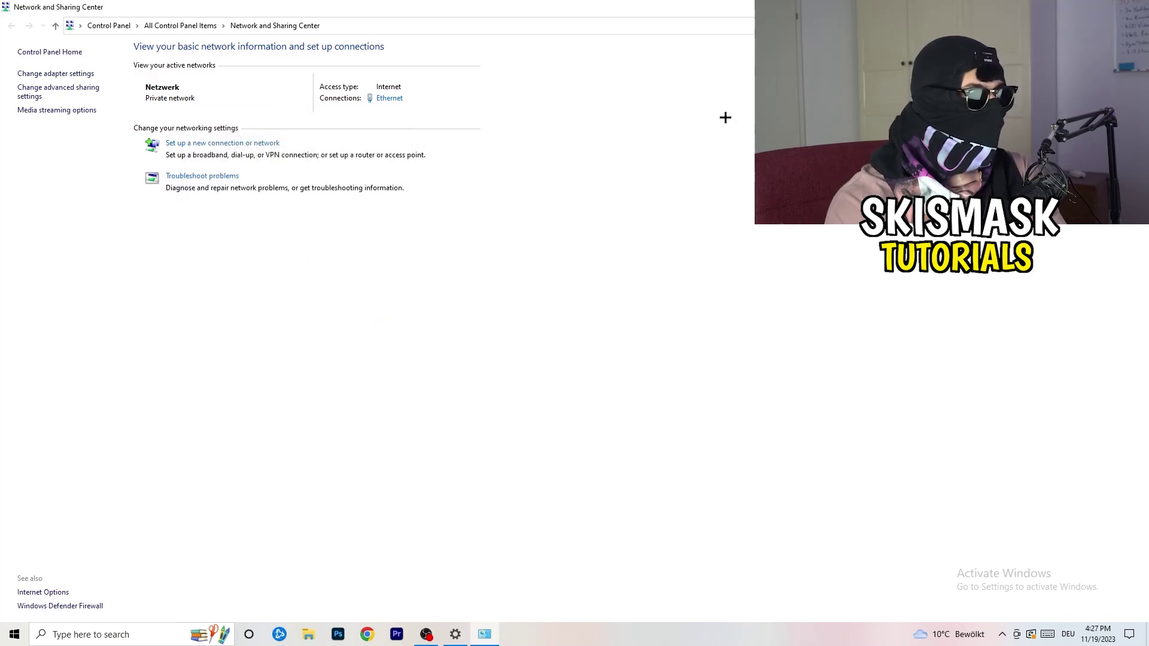
key(alt+F4)
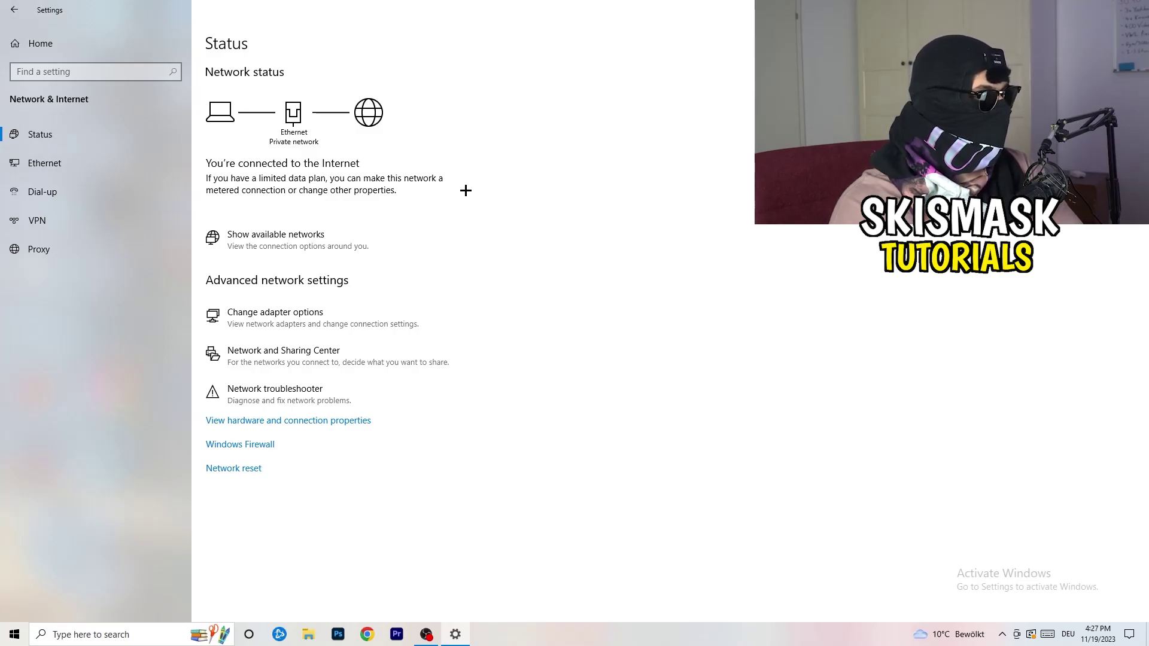
- Show the available networks and open Network & Internet settings from that list
click(302, 235)
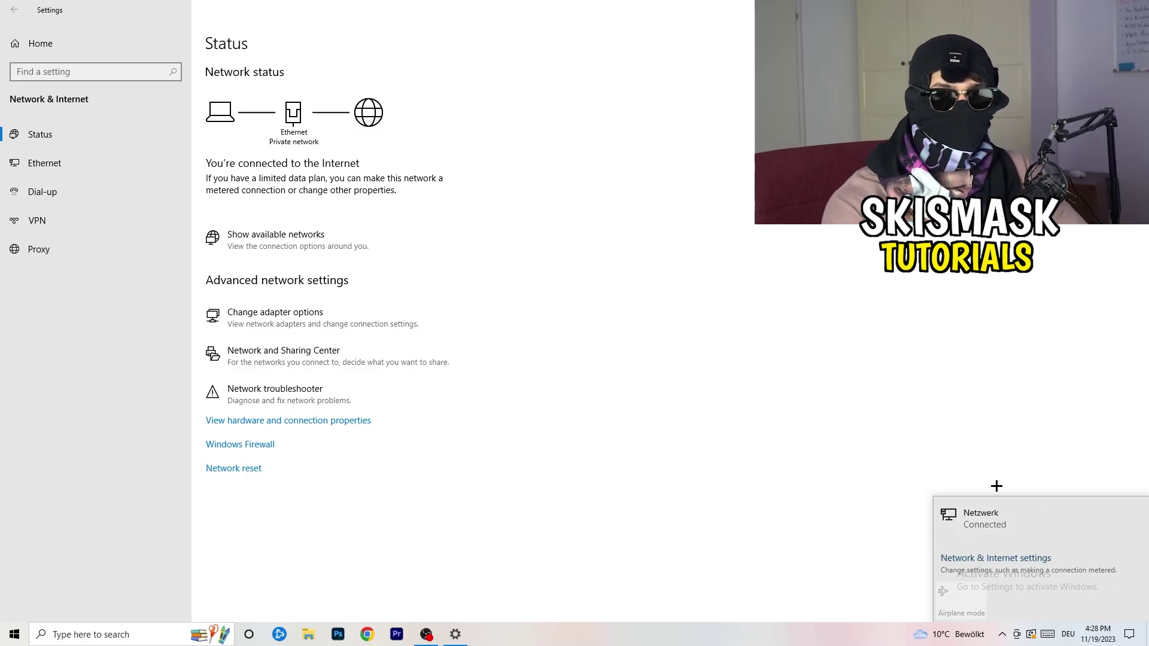
click(987, 556)
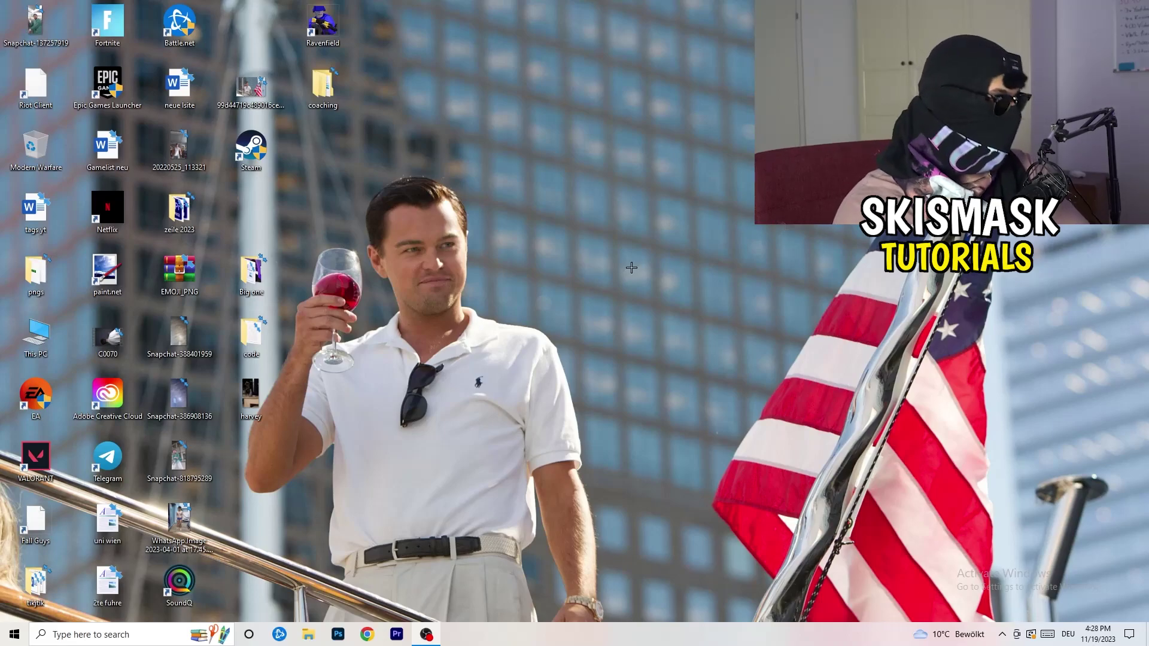
- Check the Windows Update page under Update & Security for pending updates, and close Settings
click(14, 634)
click(14, 578)
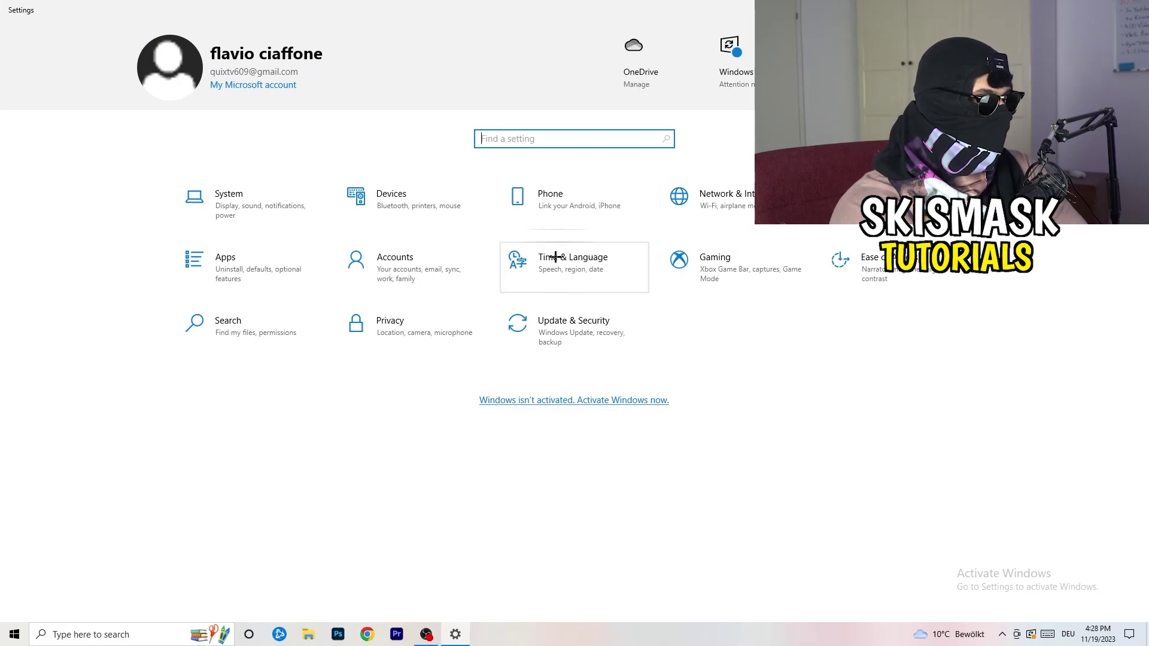
click(551, 334)
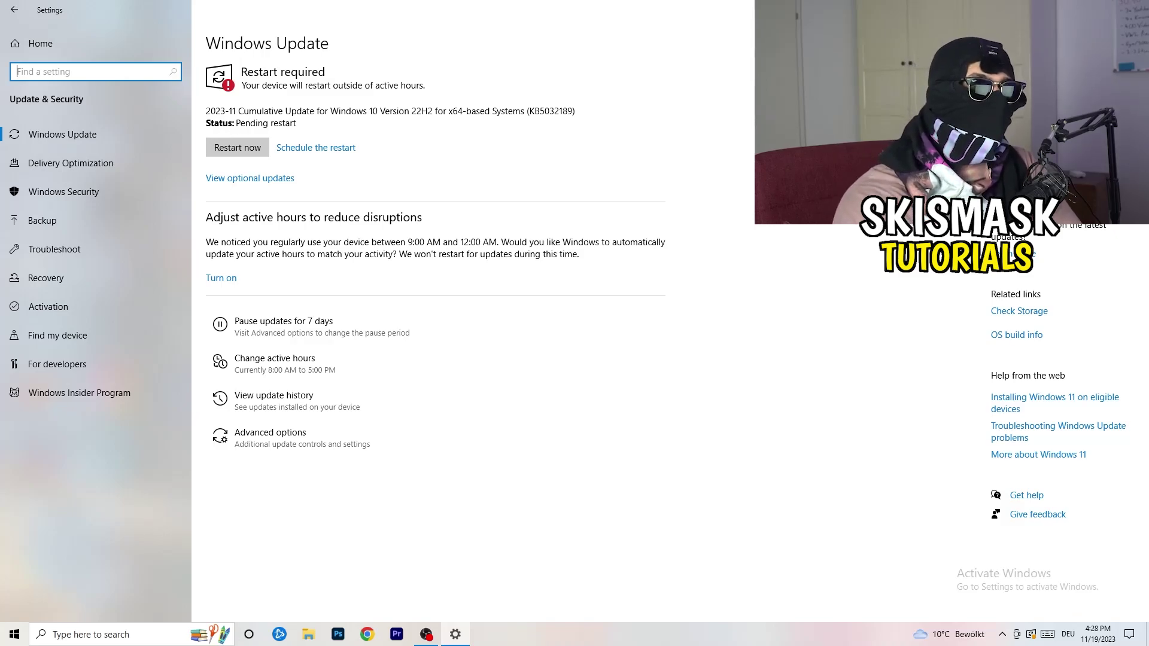
key(alt+F4)
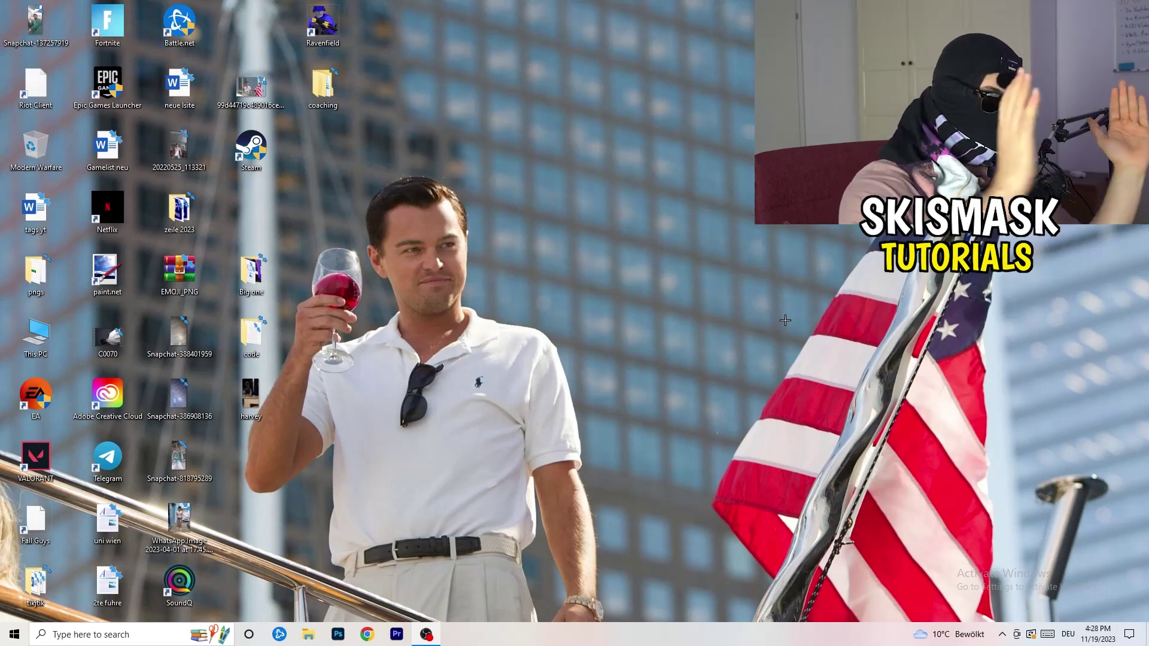